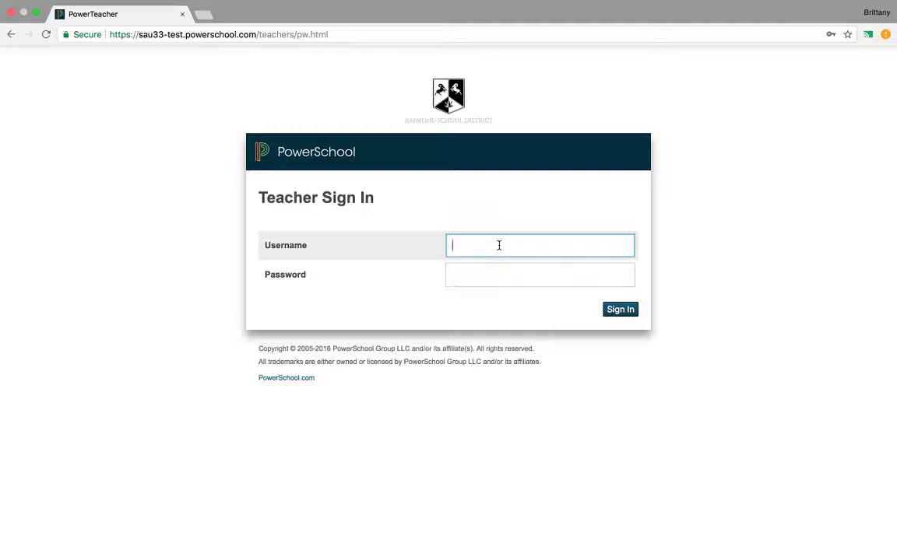
Step: Sign in with the teacher's username and account password, and open PowerTeacher Pro for the PowerSchool 101 class
type("lheureux")
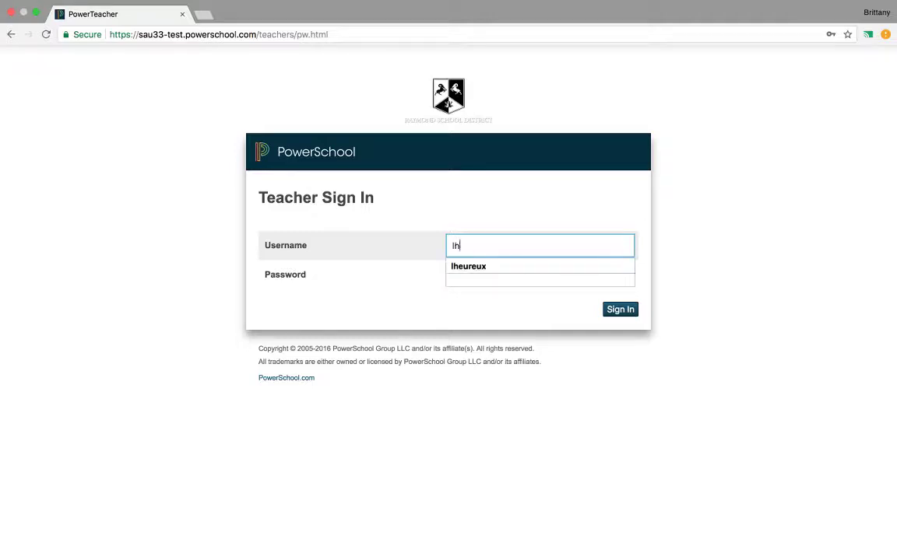
key("Tab")
type("••••••••••••••••••••••••••••••")
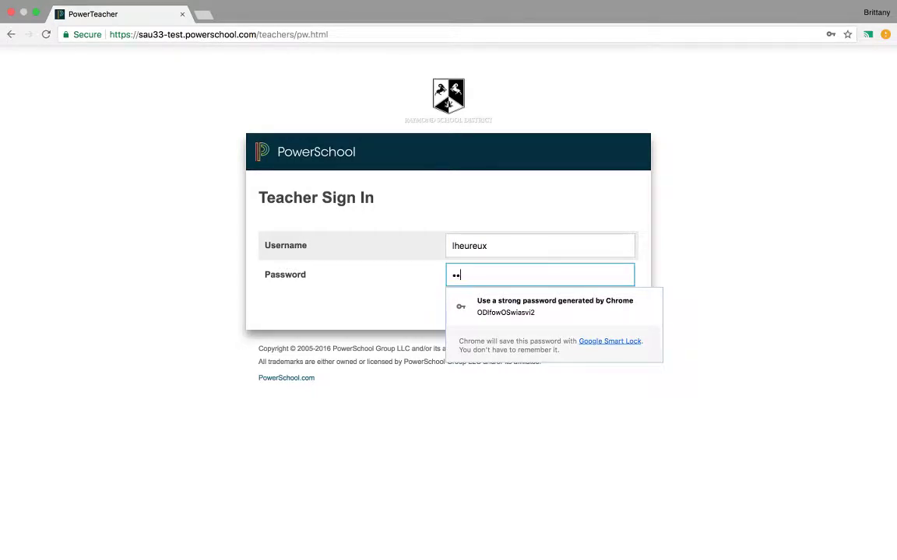
key("Return")
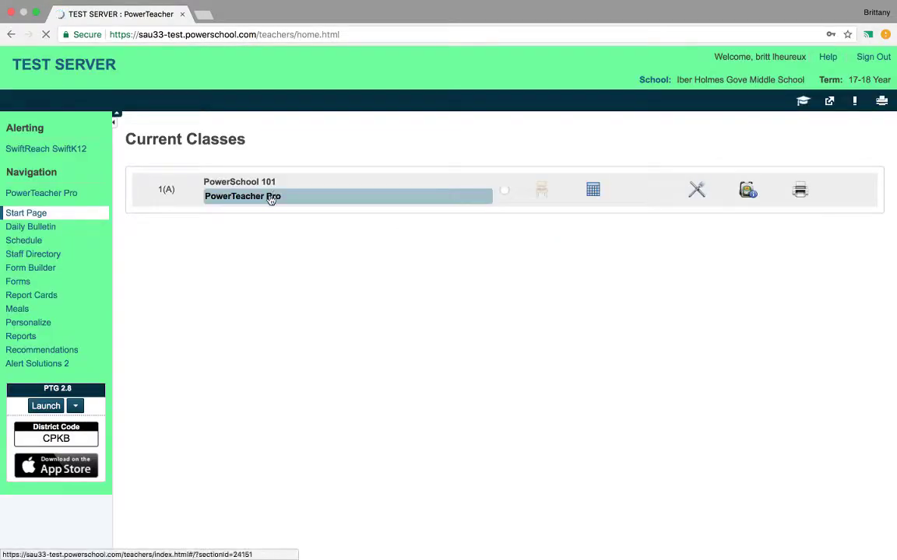
left_click(272, 195)
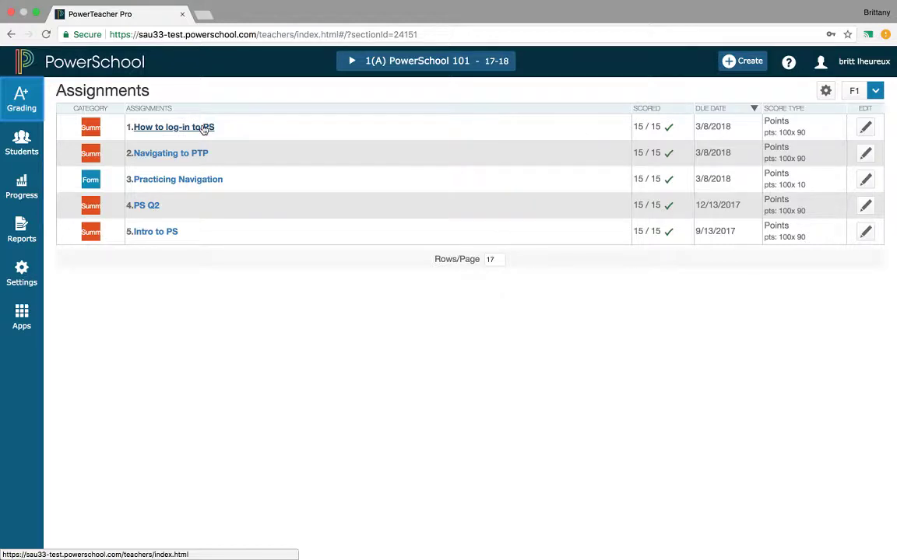
Step: Create a new assignment named "How to Log-in to PS- 2"
left_click(743, 62)
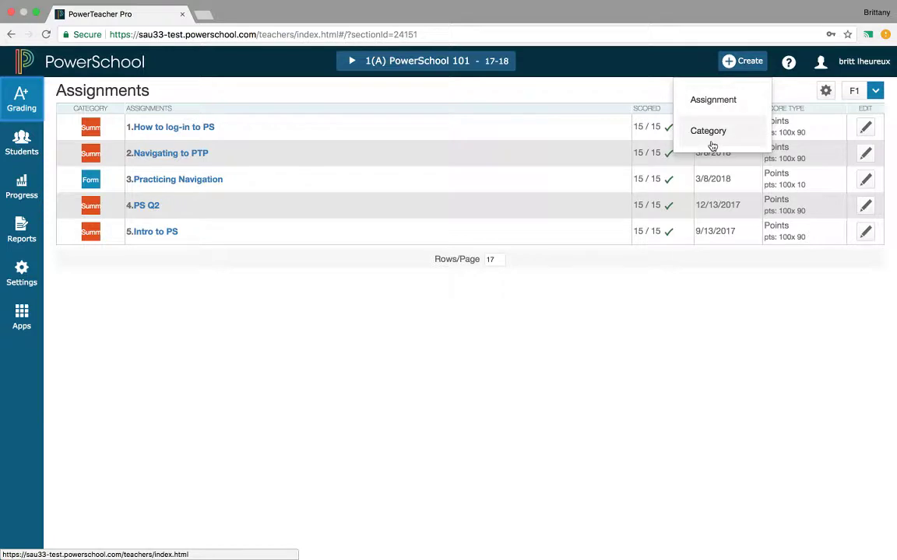
left_click(723, 104)
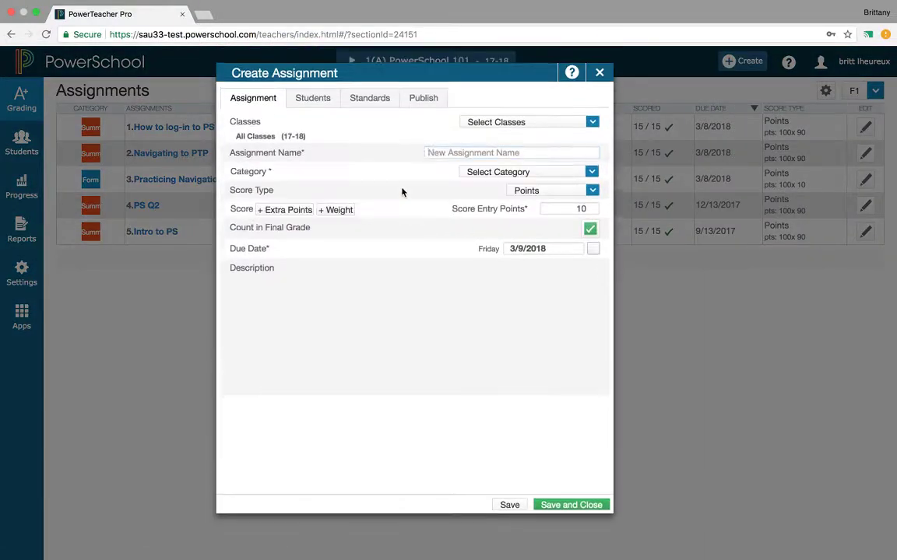
left_click(467, 156)
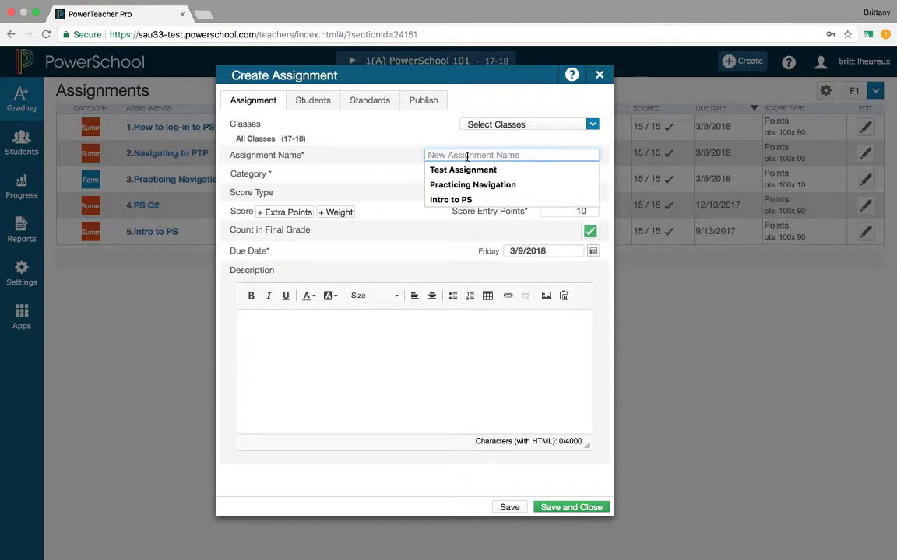
type("How to ")
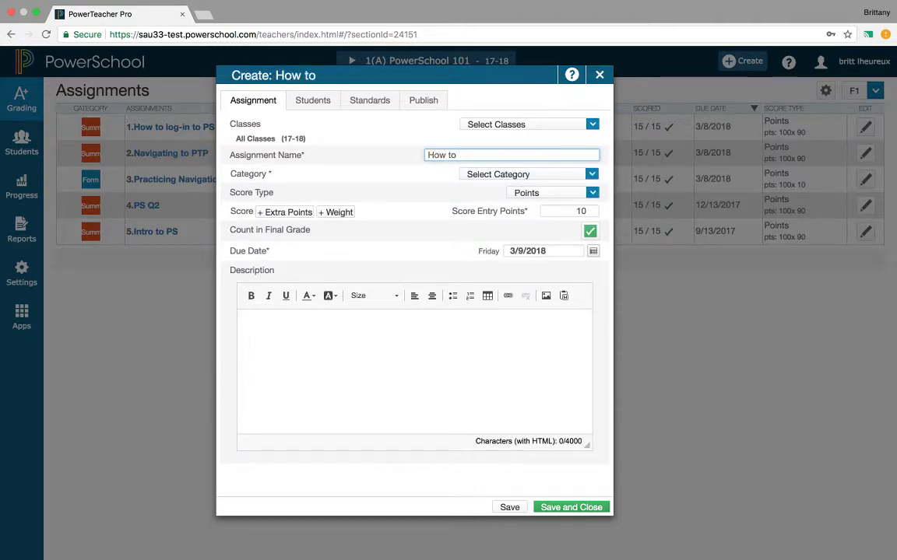
type(" Log-in t")
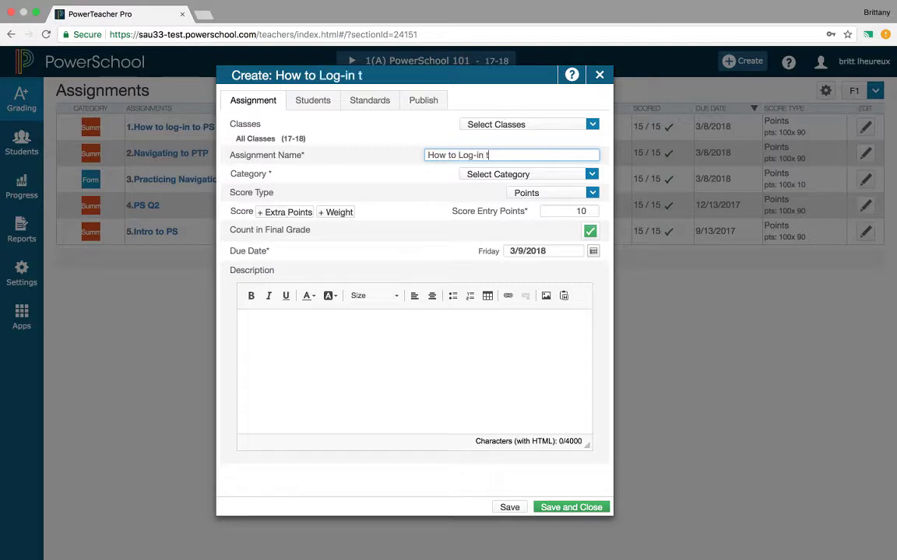
type("o PS (re")
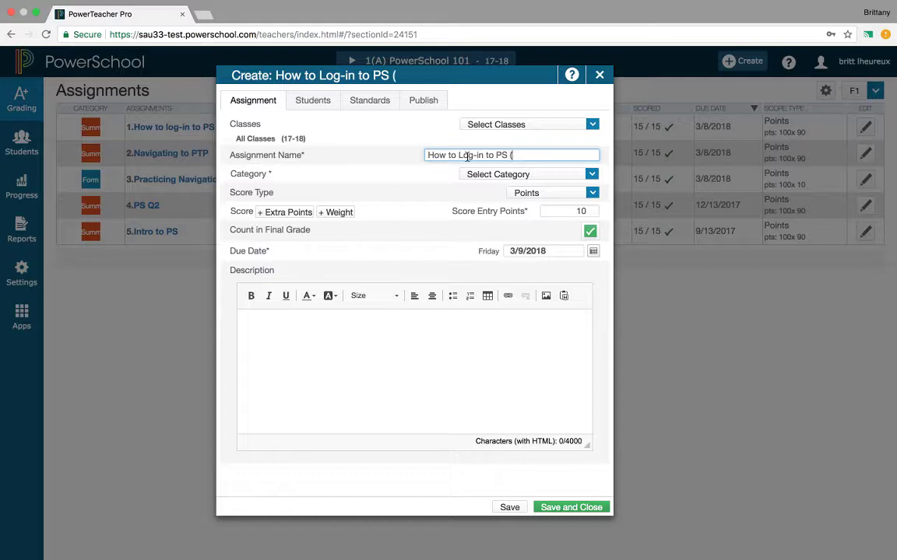
key("BackSpace")
key("BackSpace")
key("BackSpace")
type("- 2")
Step: Set the new assignment's category to Summative and its score entry points to 100
left_click(544, 182)
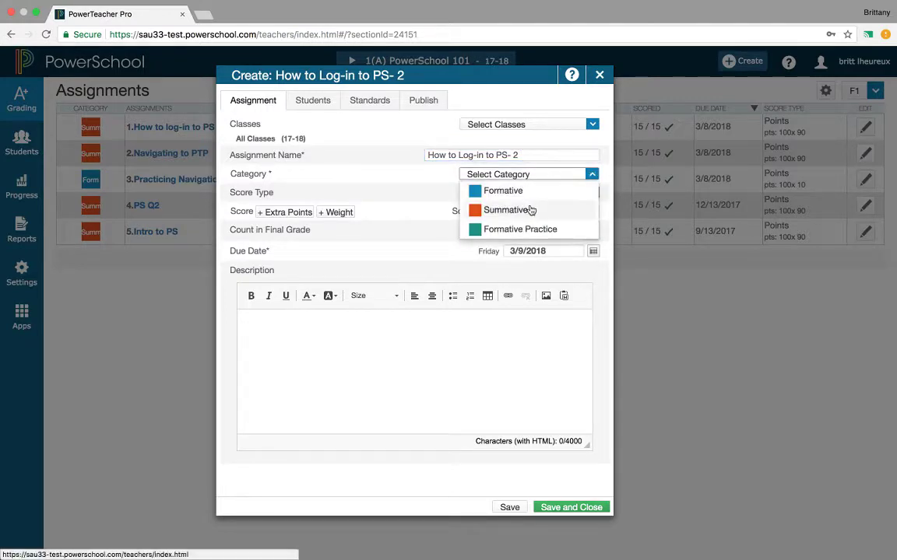
left_click(529, 210)
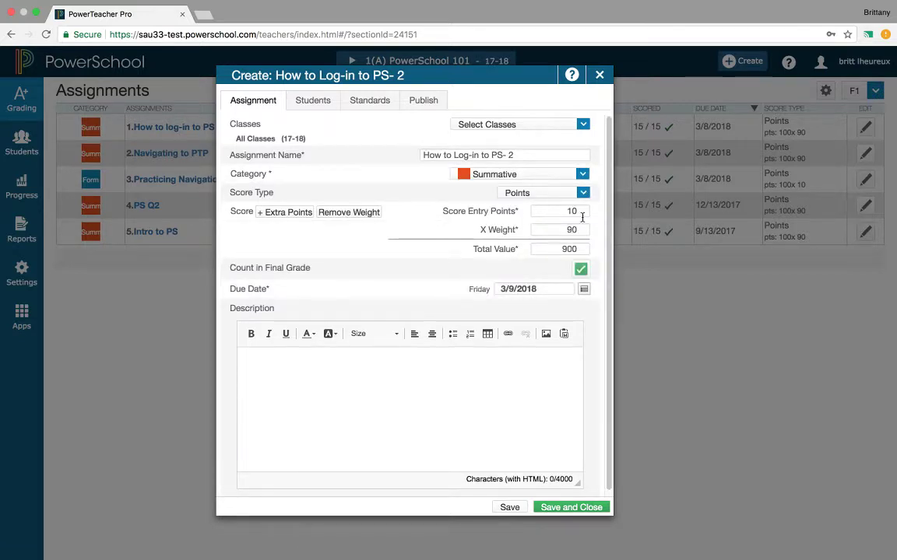
left_click(549, 210)
type("100")
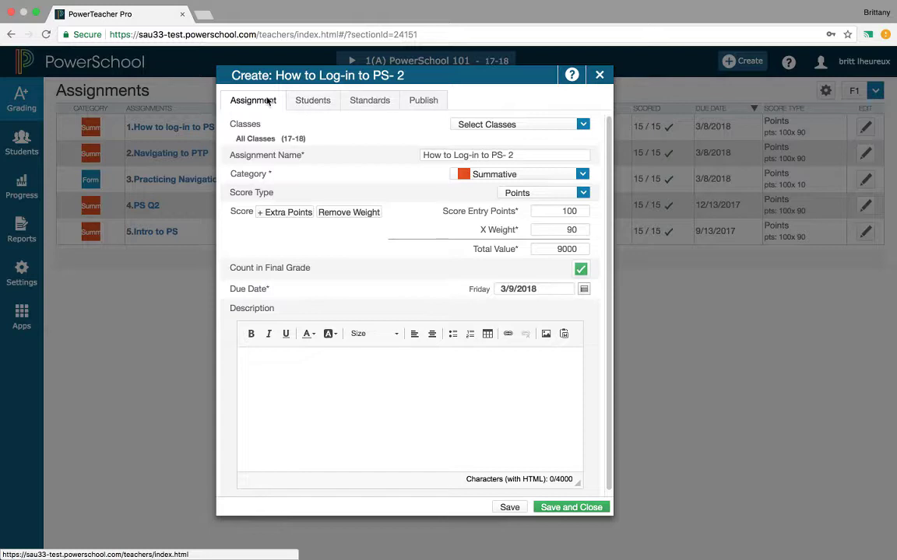
Step: Limit the assignment to three students: Jeff Bezos, Sergey Brin and Alexander Graham Bell
left_click(311, 104)
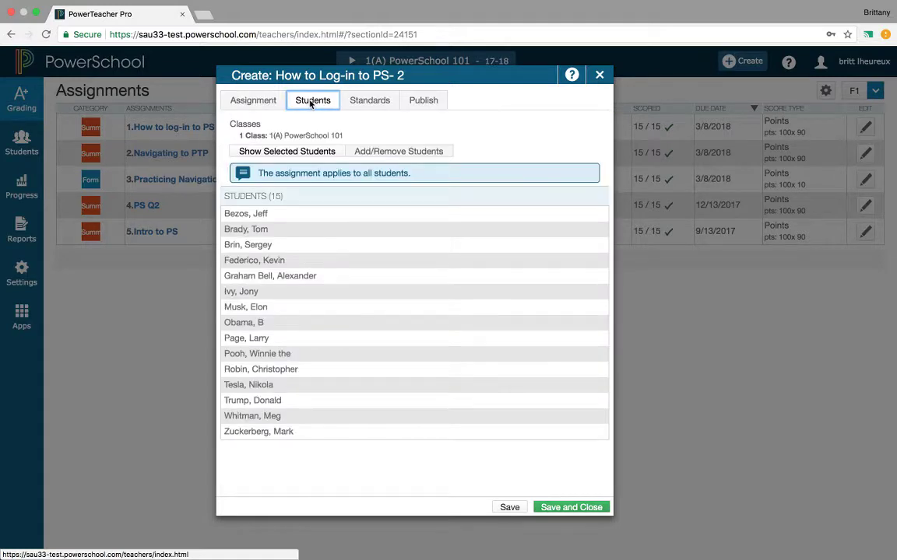
left_click(404, 157)
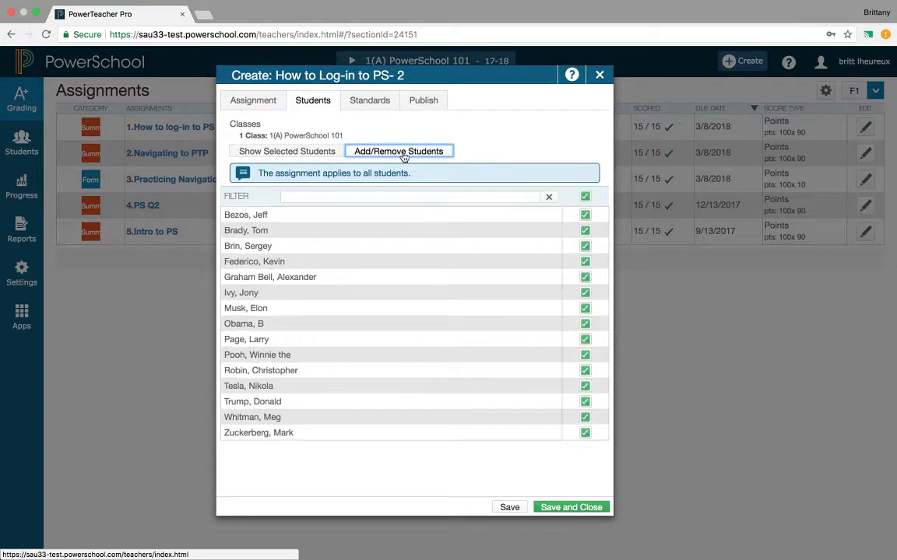
left_click(583, 198)
left_click(584, 215)
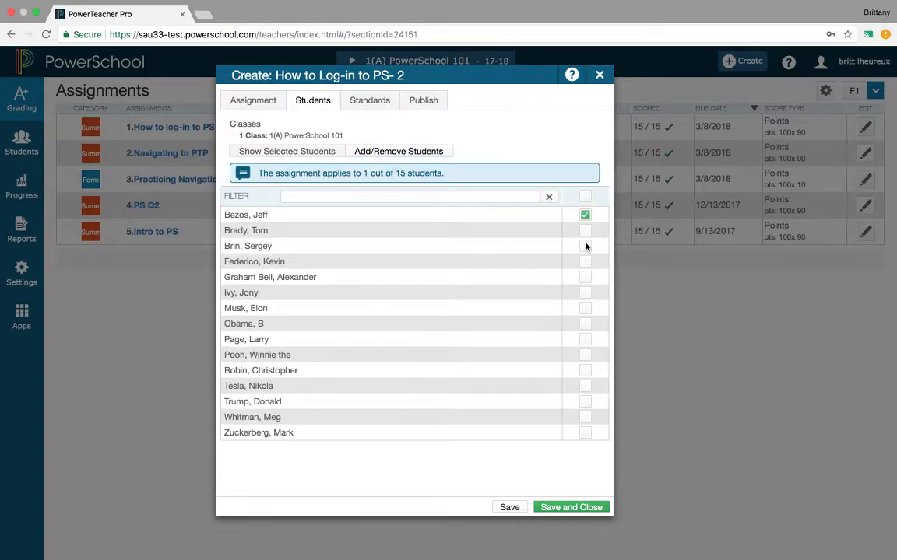
left_click(585, 246)
left_click(584, 278)
Step: Attach the Communication, Collaboration and Literacy standards (IHGMS.WSP.1, IHGMS.WSP.3 and IHGMS.WSP.5) to the assignment
left_click(384, 107)
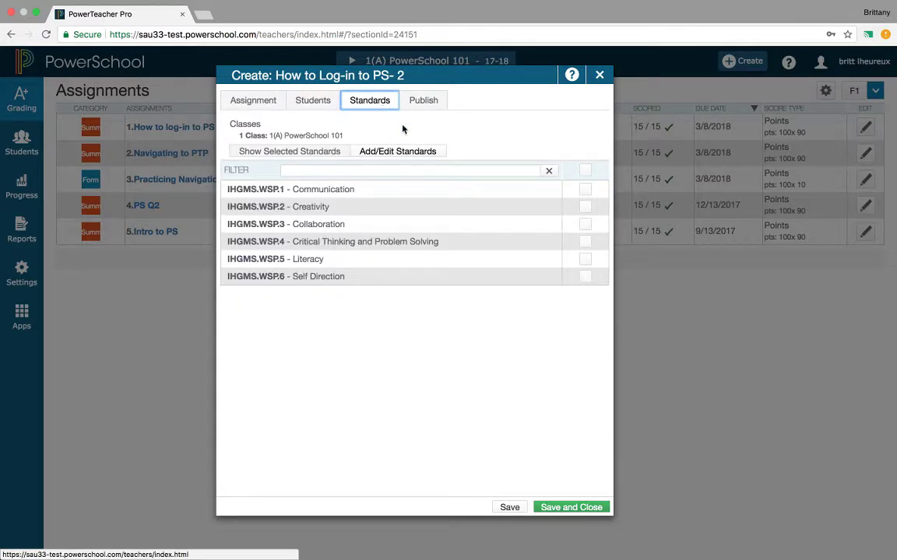
left_click(585, 189)
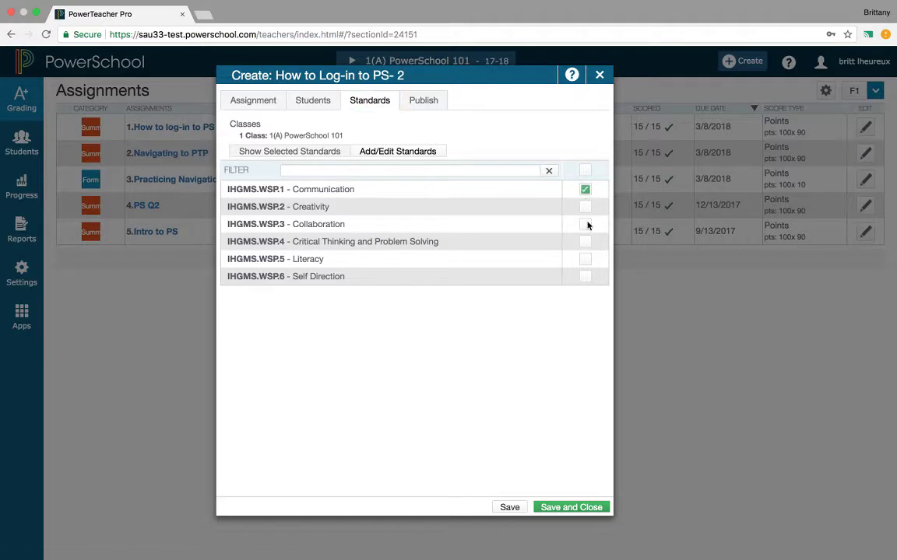
left_click(585, 224)
left_click(585, 260)
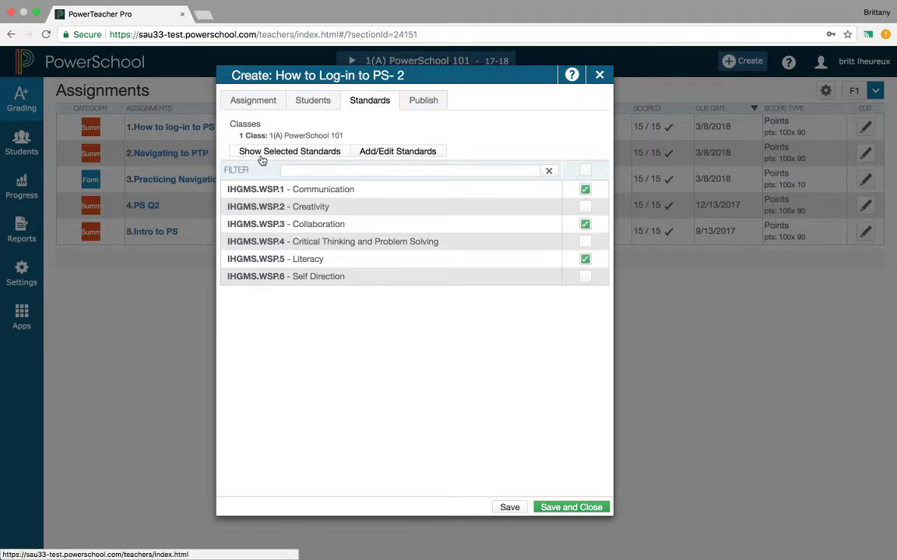
Step: Choose to publish the assignment immediately, with its scores published, and save and close it
left_click(419, 103)
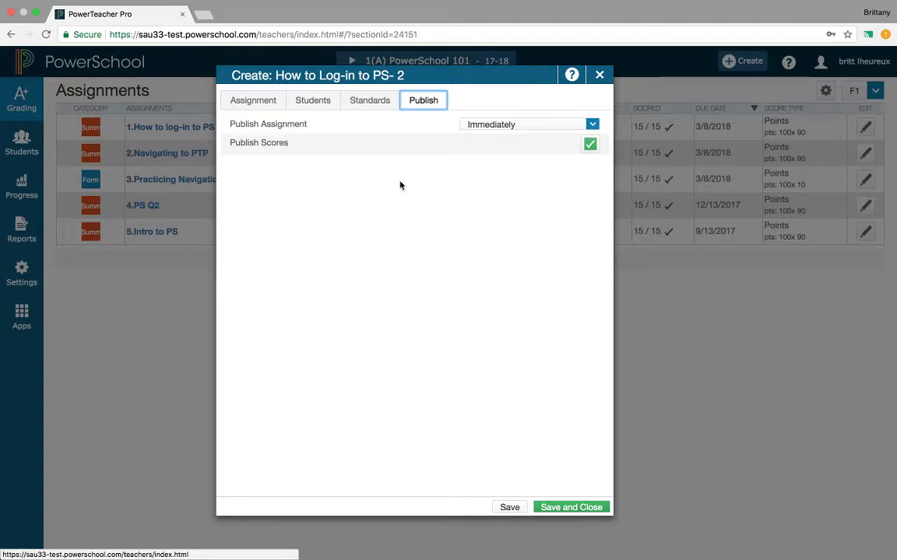
left_click(478, 131)
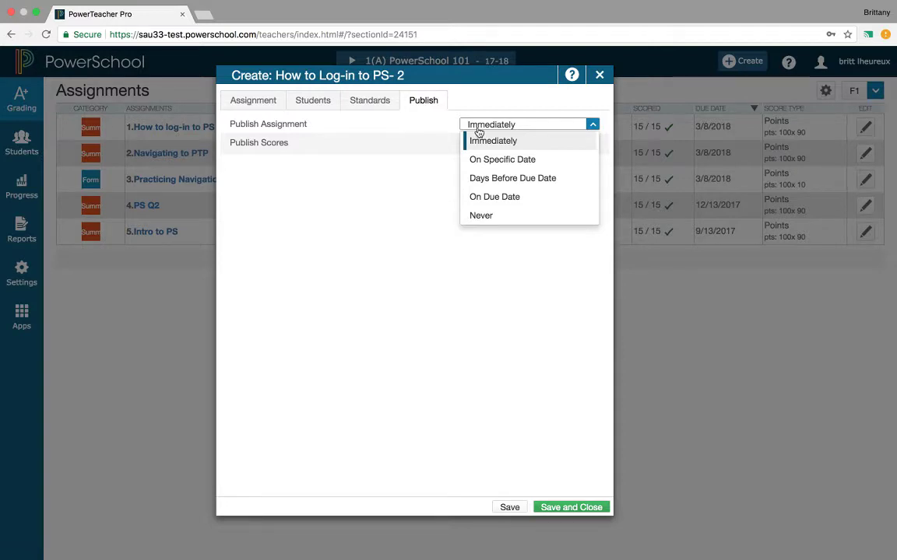
left_click(478, 131)
left_click(478, 131)
left_click(544, 140)
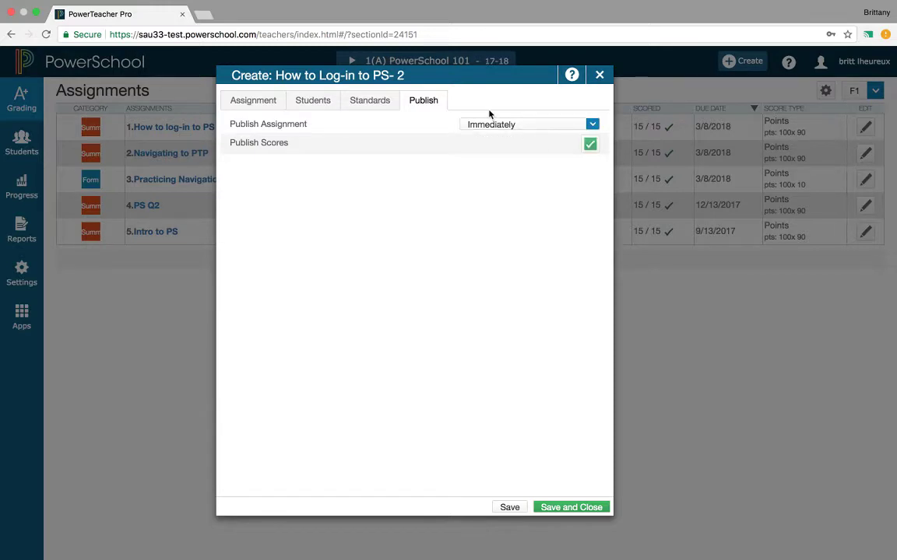
left_click(573, 509)
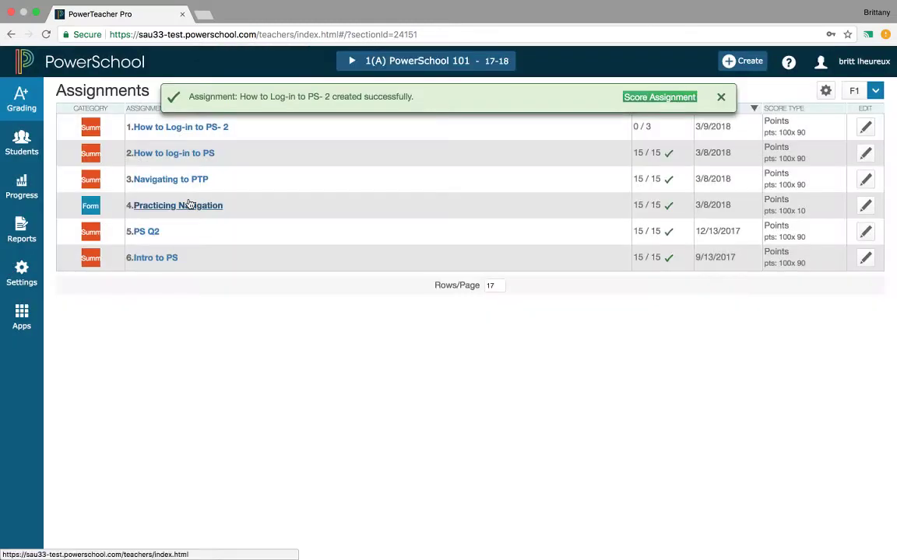
Step: View the score page of How to Log-in to PS- 2 and the full class scoresheet
left_click(193, 128)
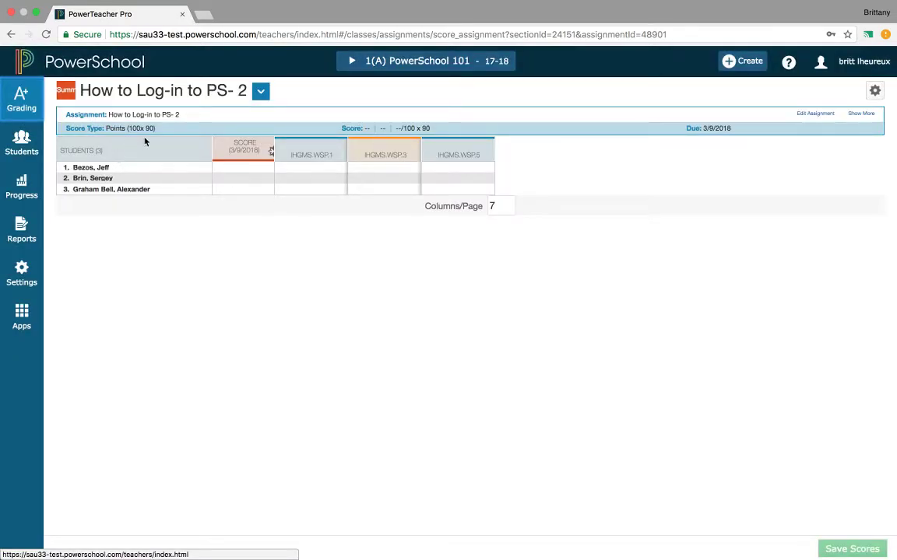
left_click(25, 101)
left_click(120, 176)
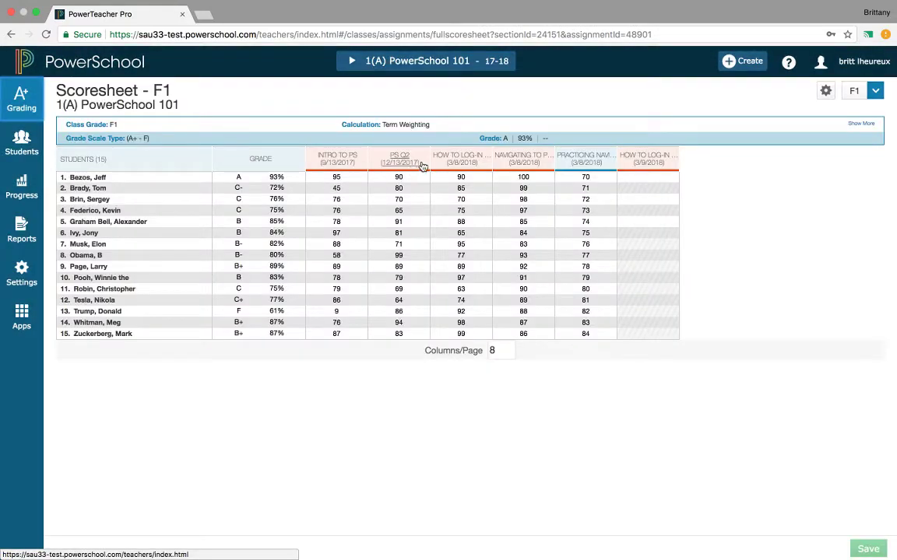
Step: Edit the Intro to PS assignment to exclude student Obama, save it, and agree to remove the student and delete the existing scores
left_click(336, 158)
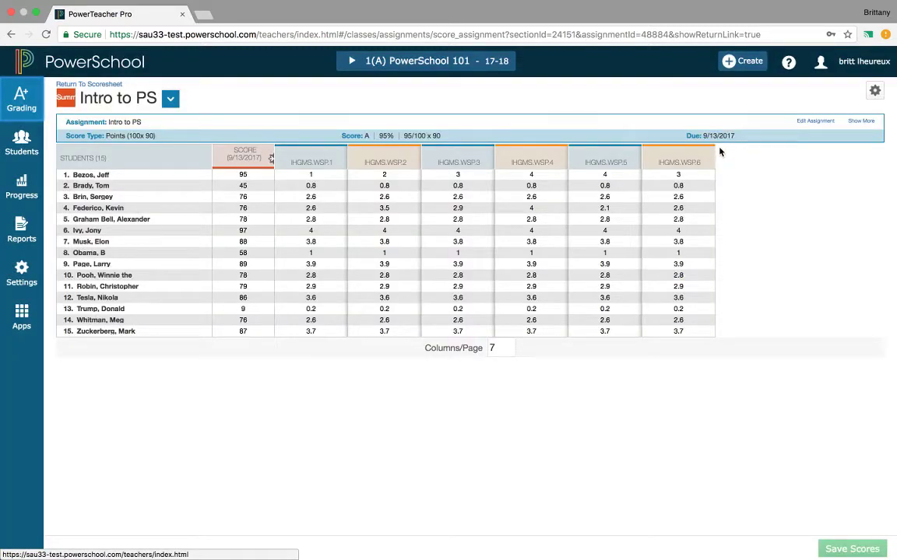
left_click(803, 122)
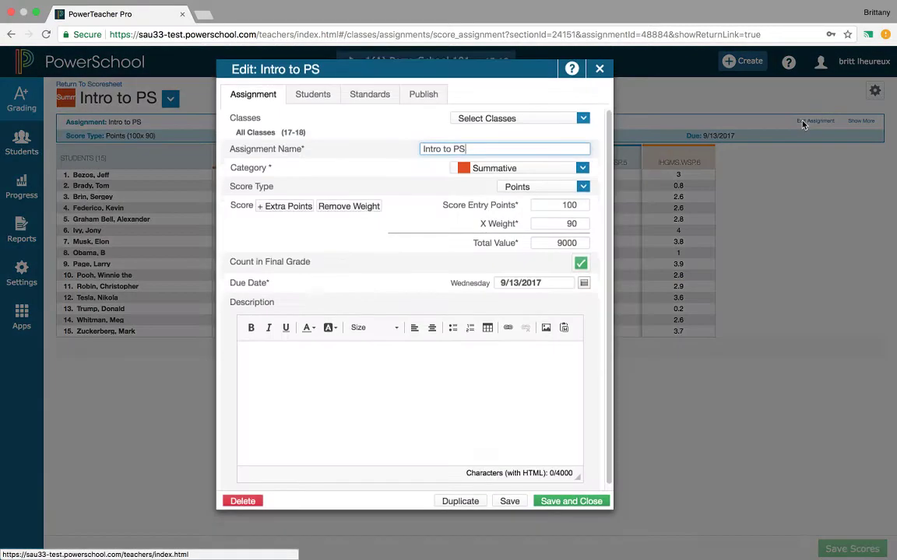
left_click(319, 99)
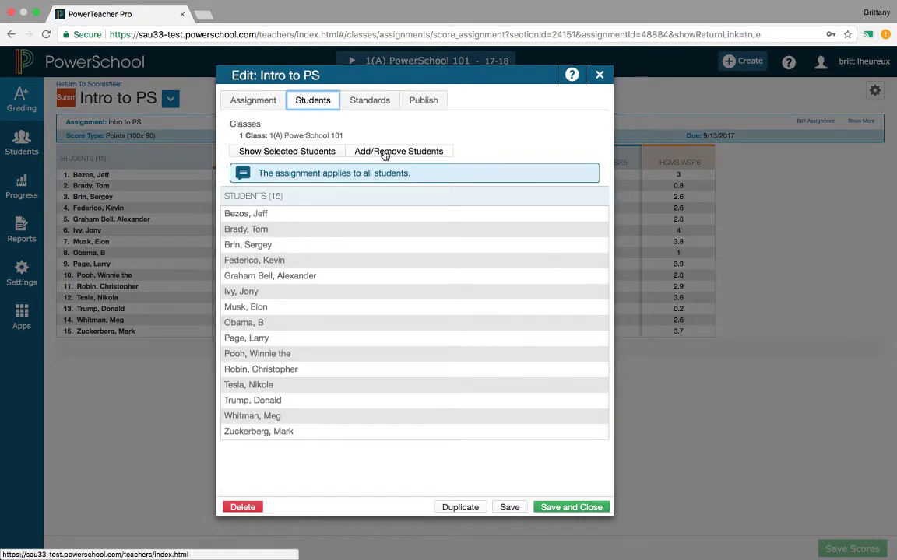
left_click(384, 152)
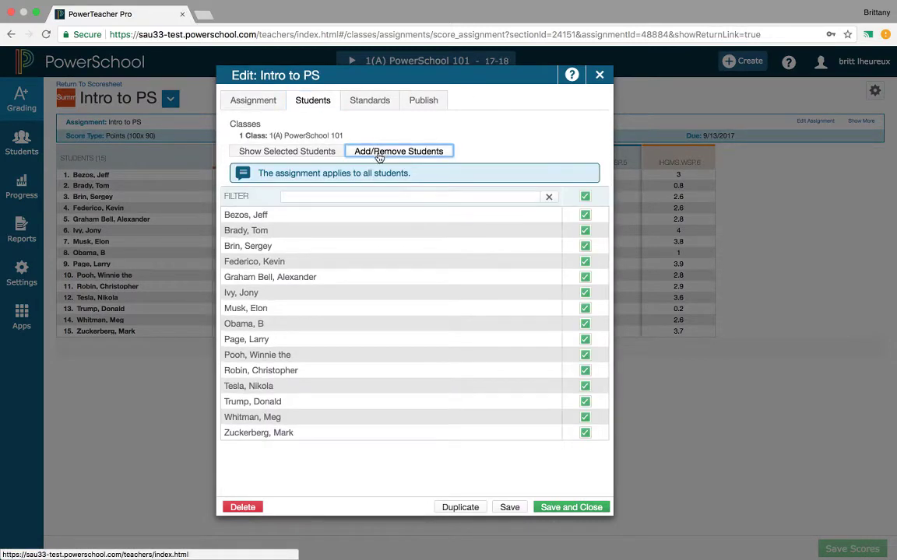
left_click(585, 324)
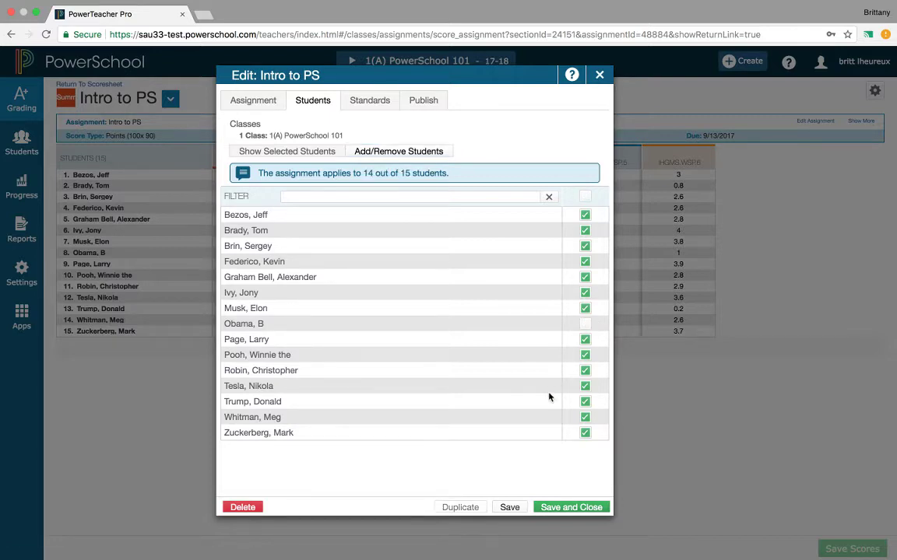
left_click(572, 508)
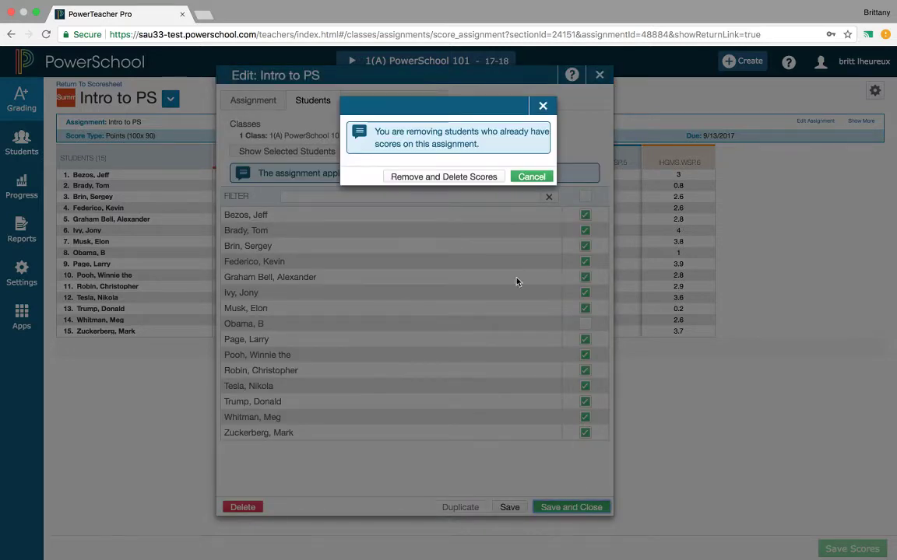
left_click(442, 178)
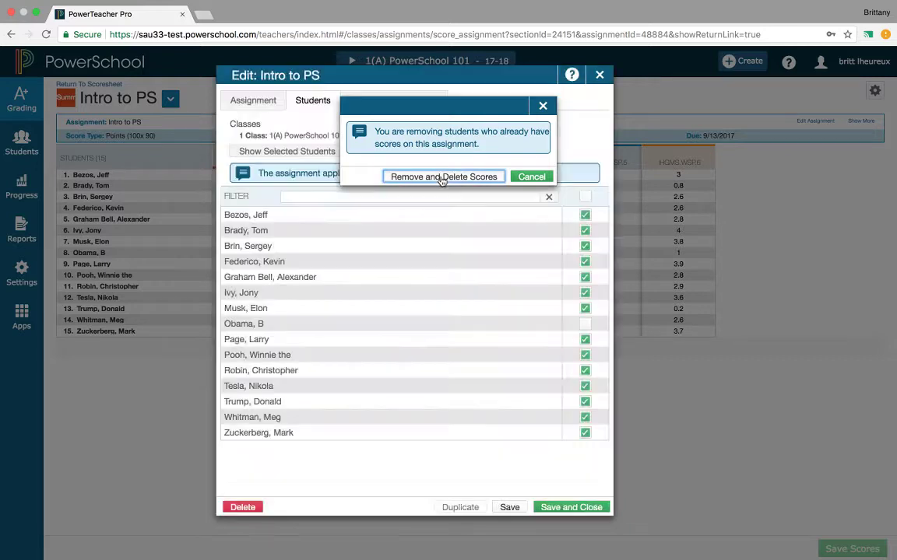